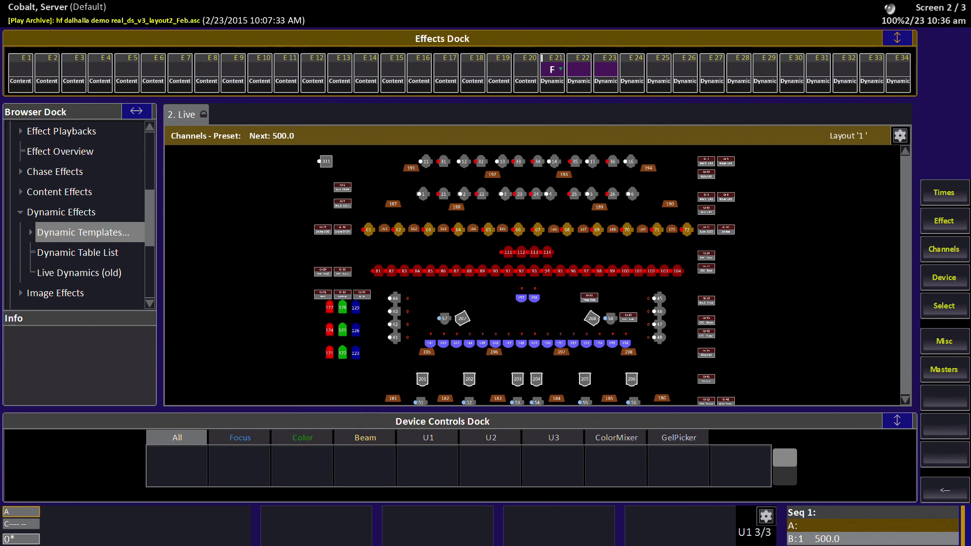
# - Select Dynamic Templates under Dynamic Effects in the Browser Dock
pyautogui.click(83, 232)
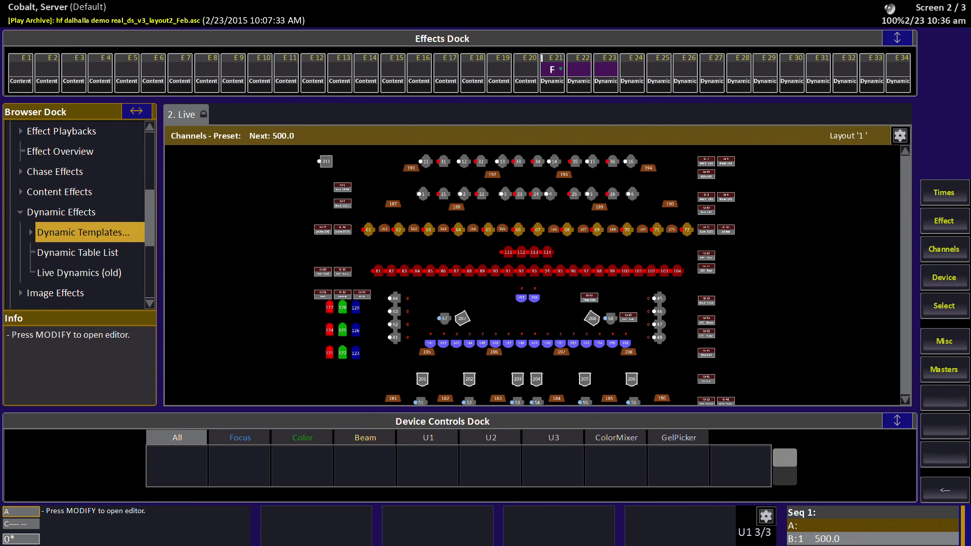
# - Open the >circle template in the Dynamic Template Editor and select the Pan row's Table cell
pyautogui.press('Return')
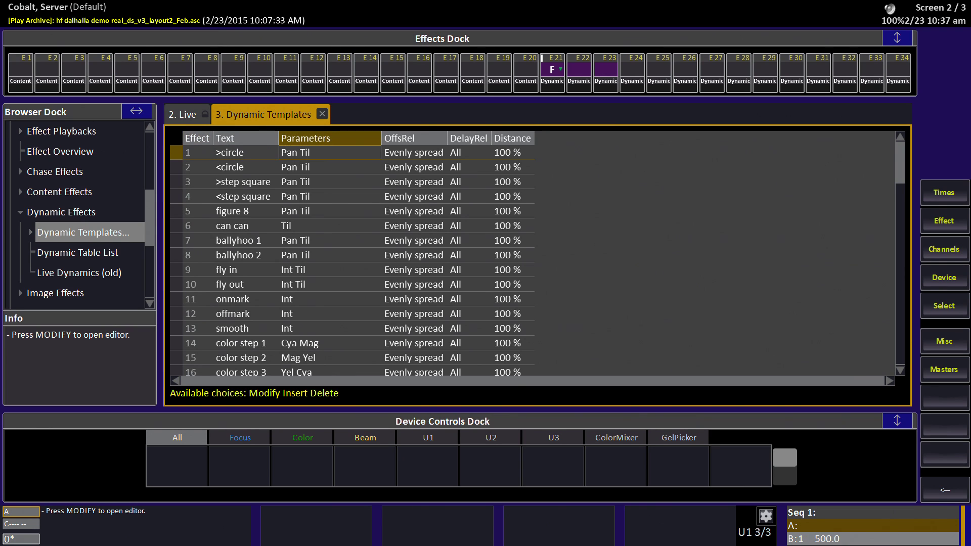
pyautogui.press('Return')
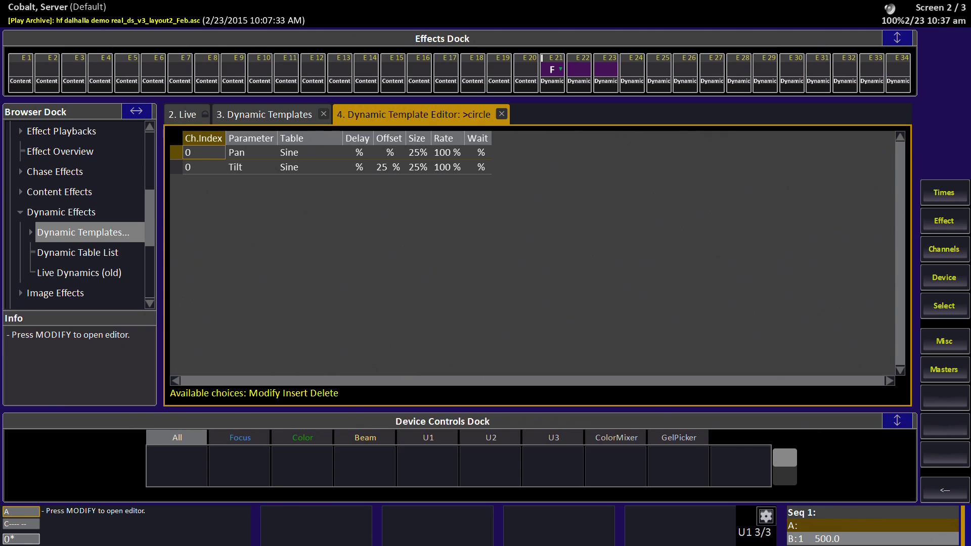
pyautogui.click(309, 138)
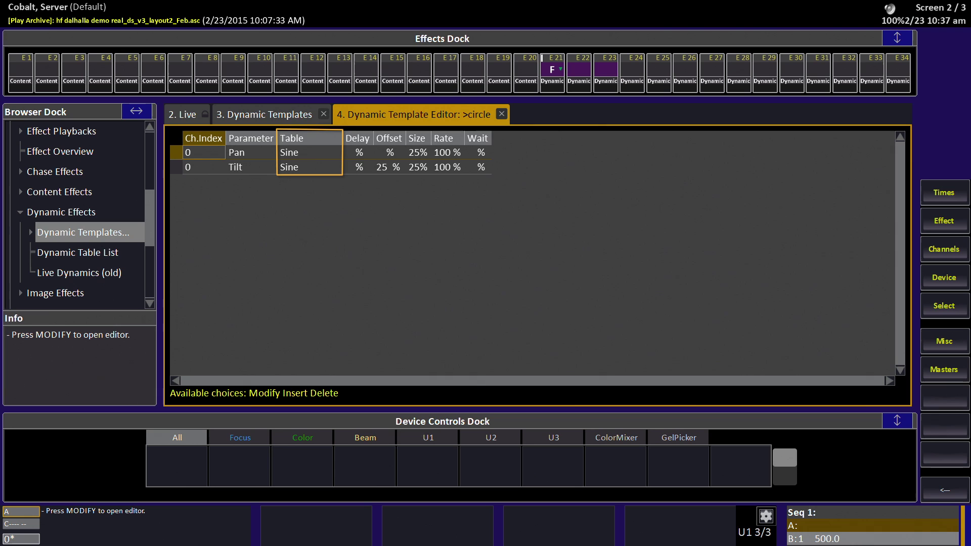
pyautogui.click(359, 152)
pyautogui.click(309, 152)
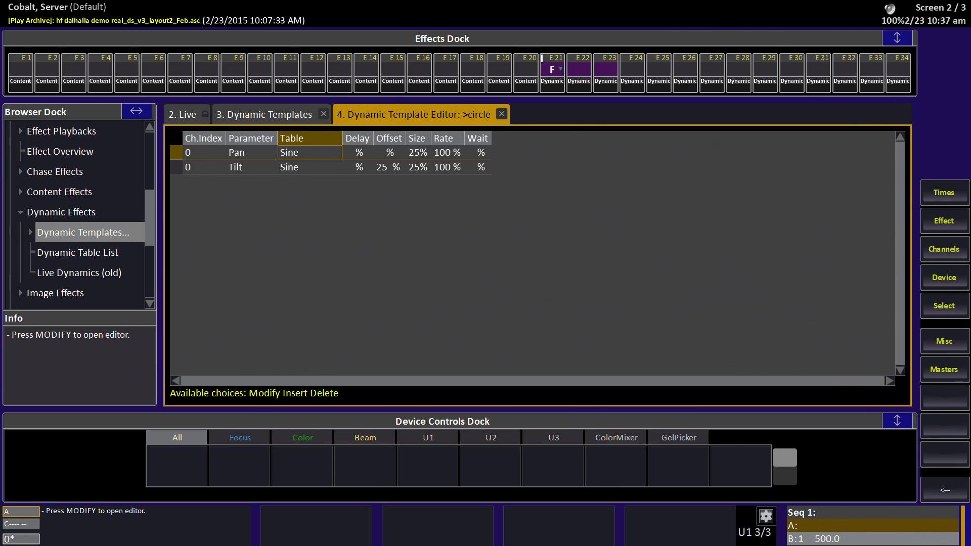
# - Browse the Pan table choices (Stop, Step, Sawtooth, Ramp, MarkOn, Tangent and more), keeping Sine
pyautogui.press('Return')
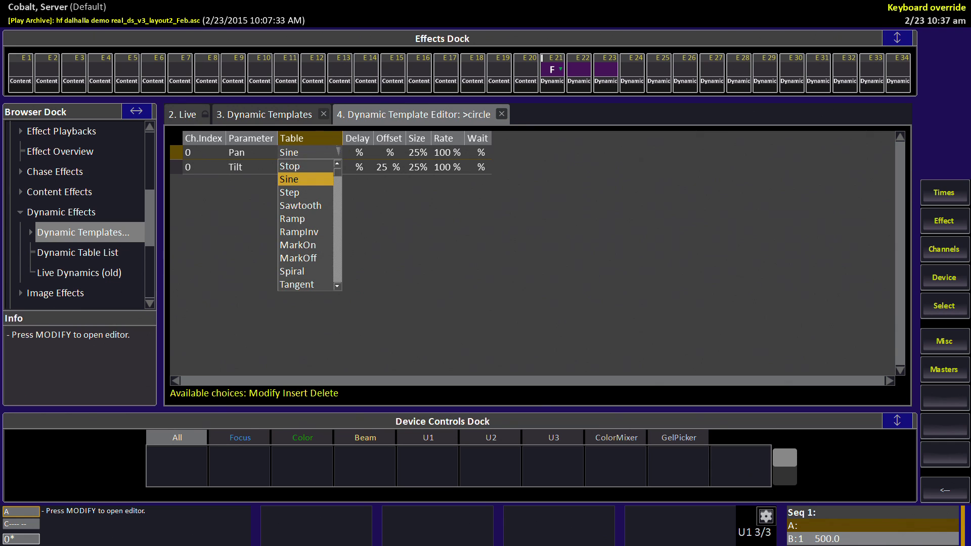
pyautogui.press('Up')
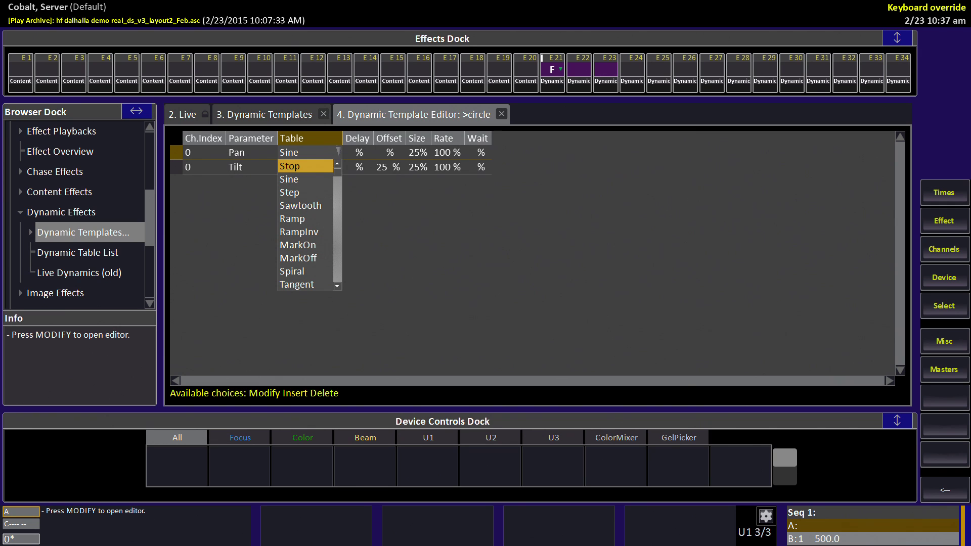
pyautogui.press('Down')
pyautogui.press('Down')
pyautogui.press('Down')
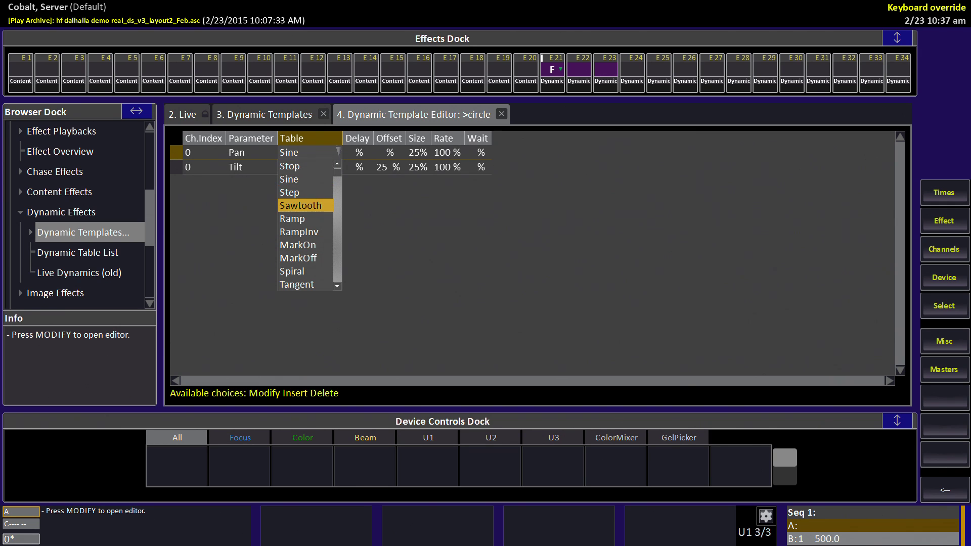
pyautogui.press('Down')
pyautogui.press('Down')
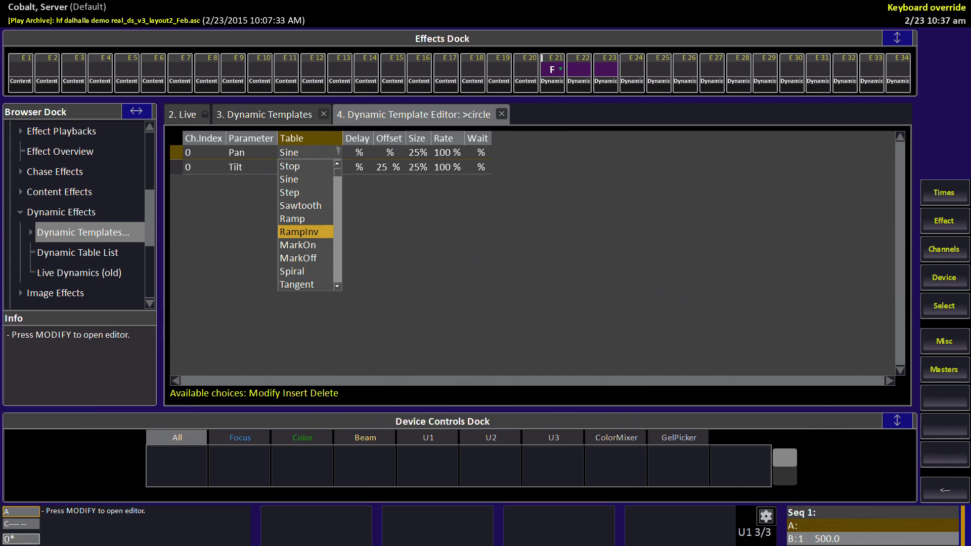
pyautogui.press('Down')
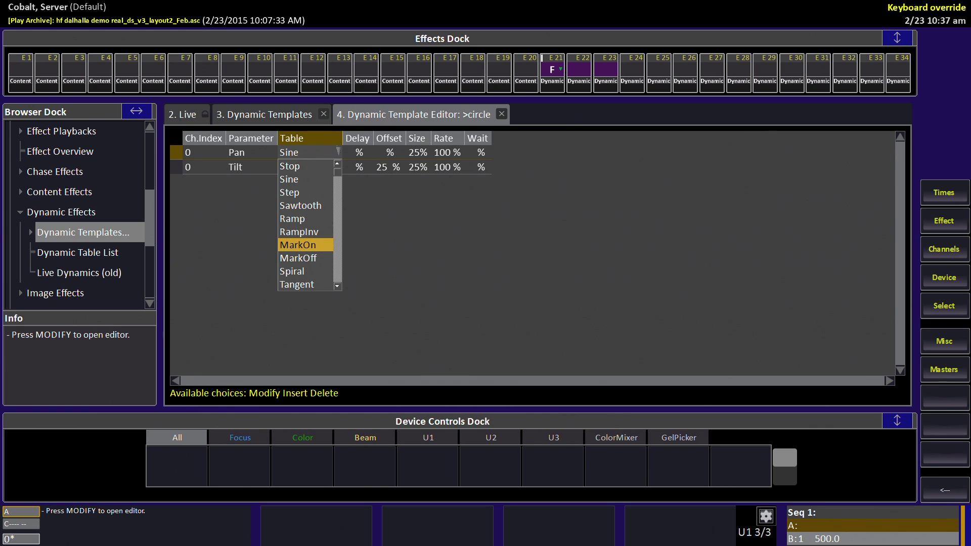
pyautogui.press('Down')
pyautogui.press('Down')
pyautogui.press('Down')
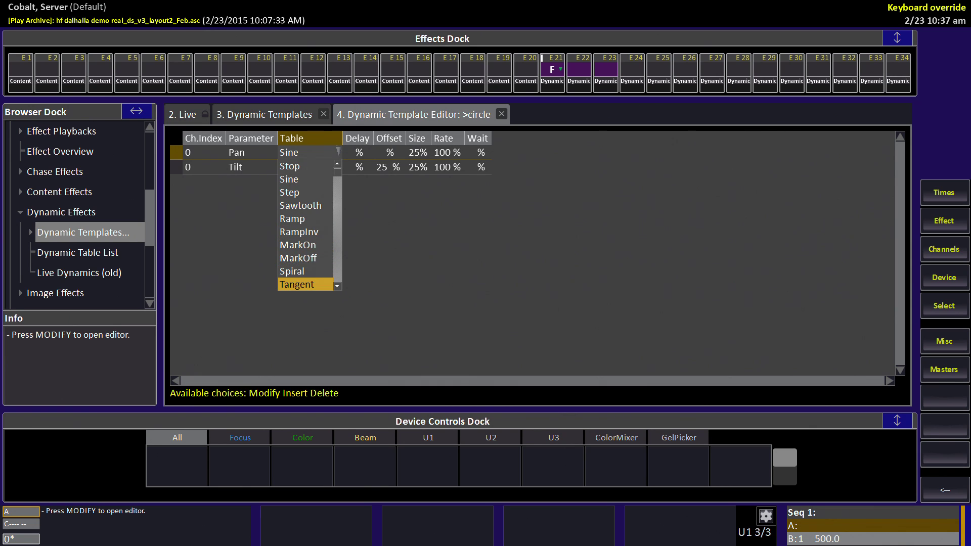
pyautogui.press('Down')
pyautogui.press('Down')
pyautogui.press('Down')
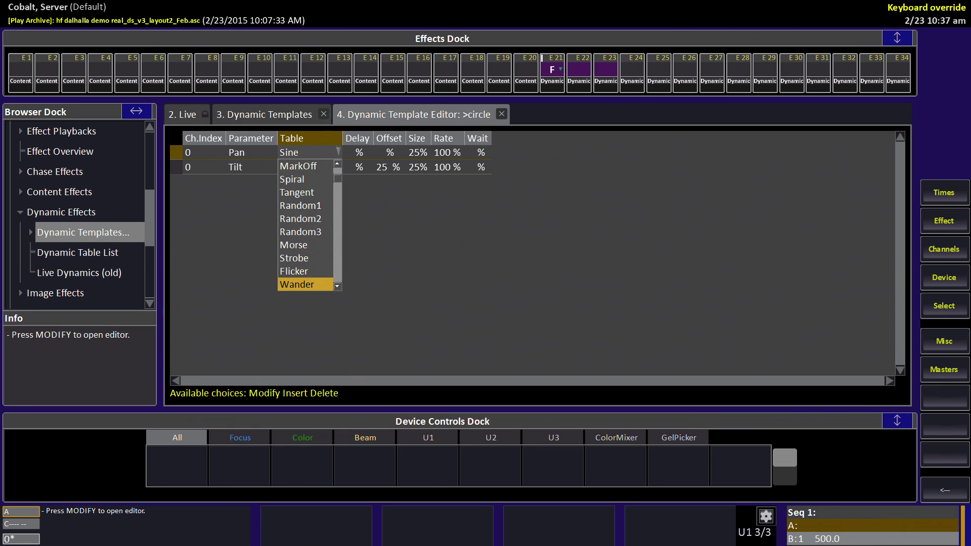
pyautogui.press('Down')
pyautogui.press('Down')
pyautogui.press('Down')
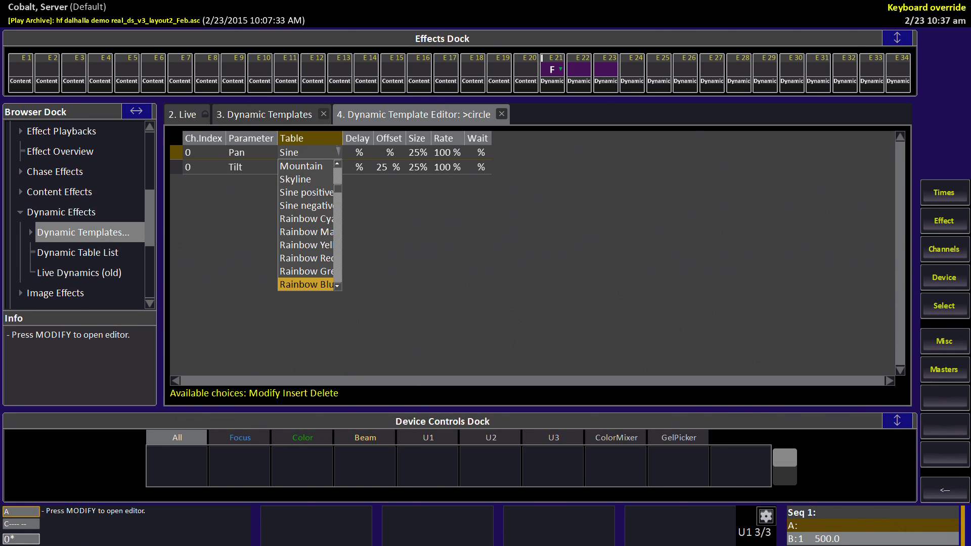
pyautogui.press('Down')
pyautogui.press('Down')
pyautogui.press('Down')
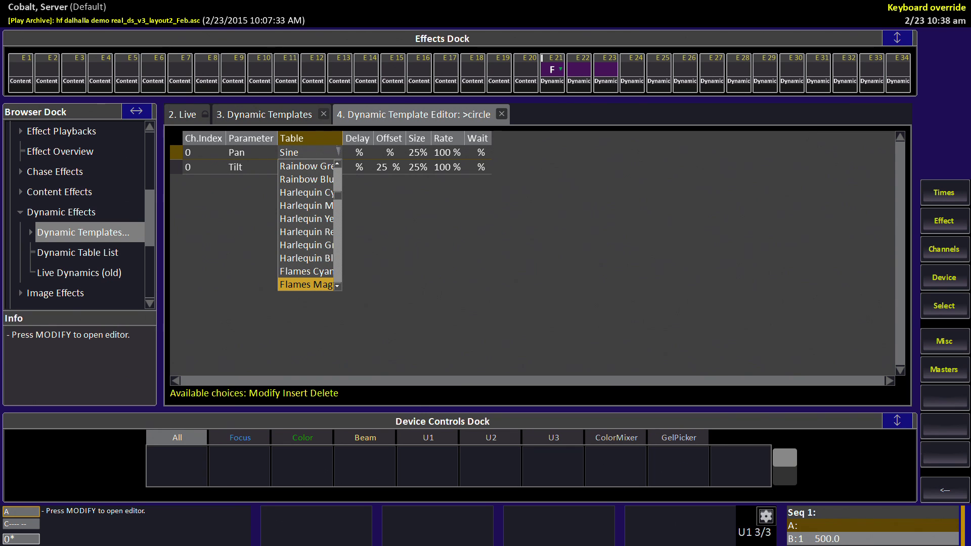
pyautogui.press('Escape')
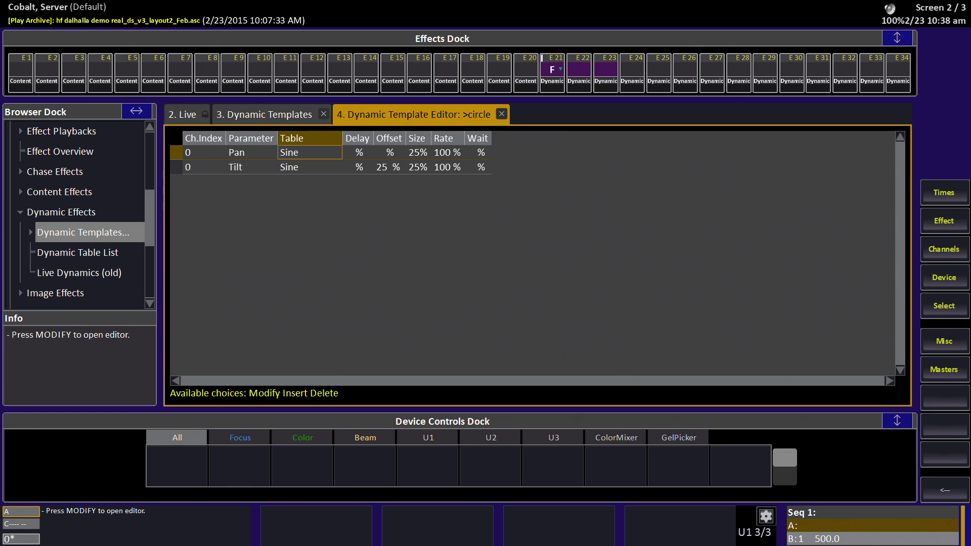
# - Close the >circle template editor and open the Dynamic Table List
pyautogui.press('Escape')
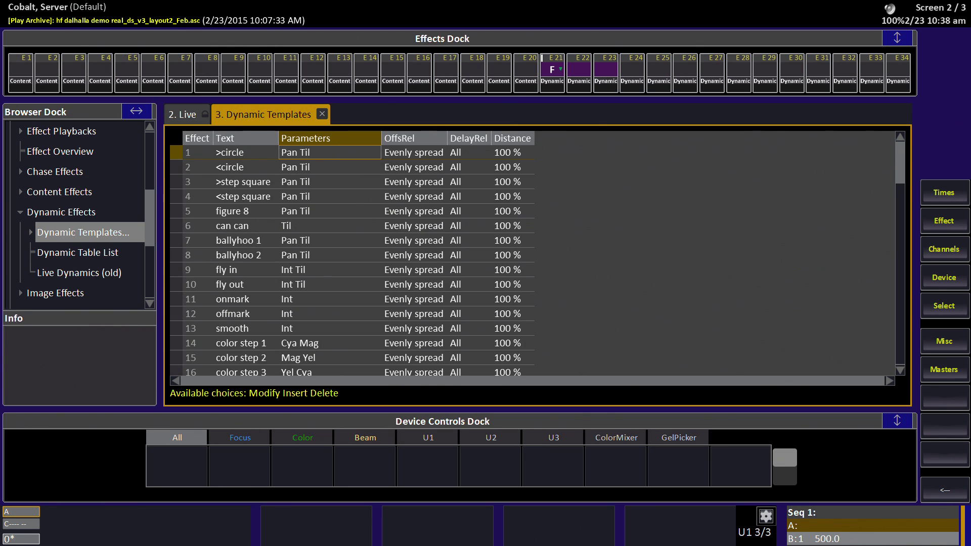
pyautogui.click(78, 252)
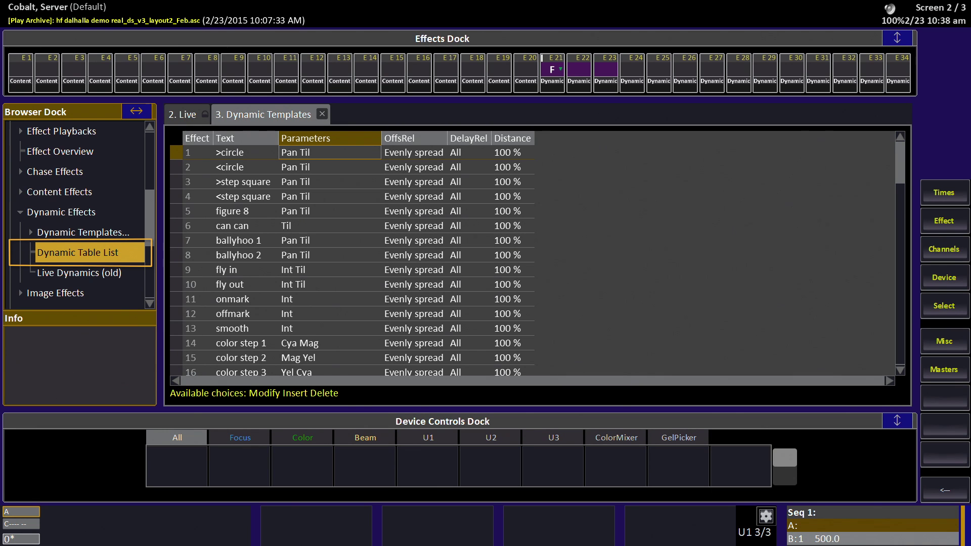
pyautogui.press('Return')
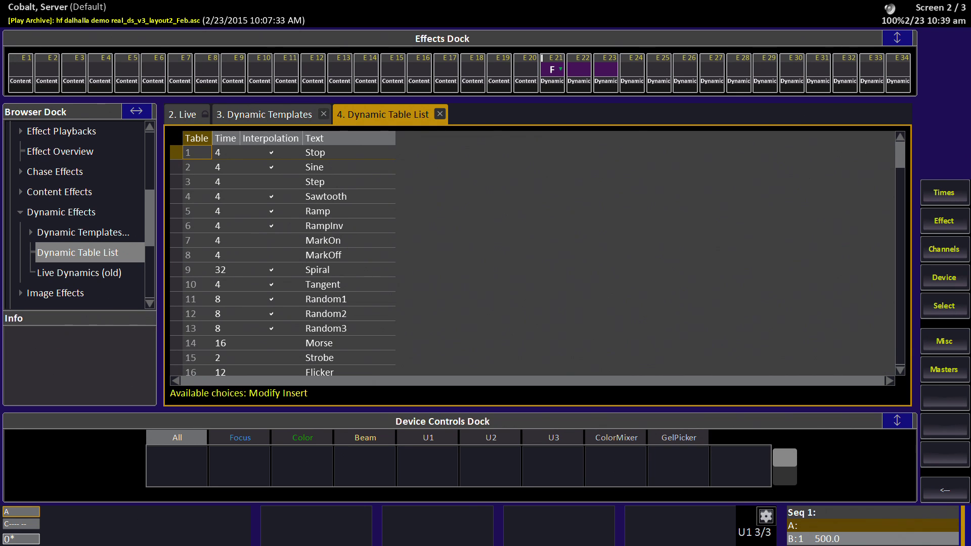
# - Page through the tables to 25, 48 and 66, then return to table 1, Stop
pyautogui.press('Down')
pyautogui.press('Down')
pyautogui.press('Down')
pyautogui.press('Down')
pyautogui.press('Down')
pyautogui.press('Down')
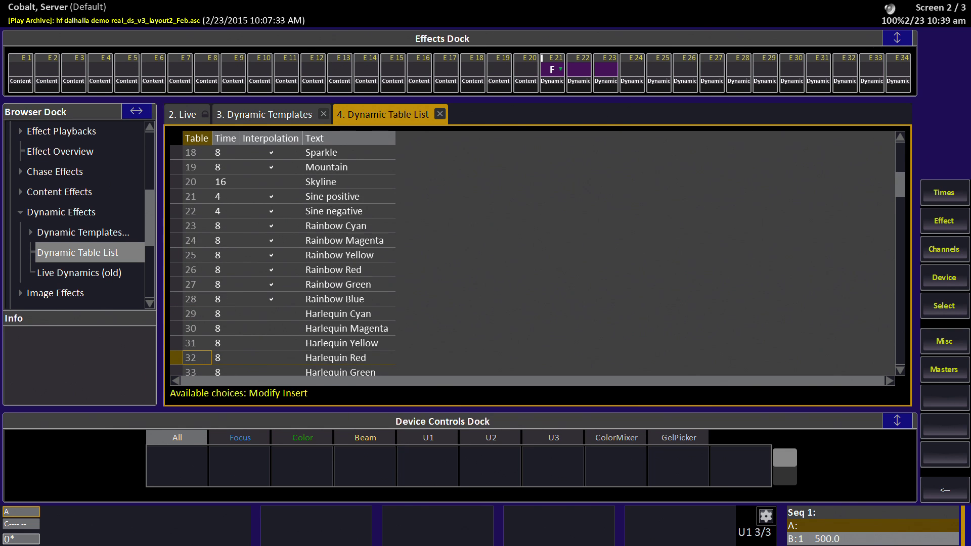
pyautogui.press('Down')
pyautogui.press('Down')
pyautogui.press('Down')
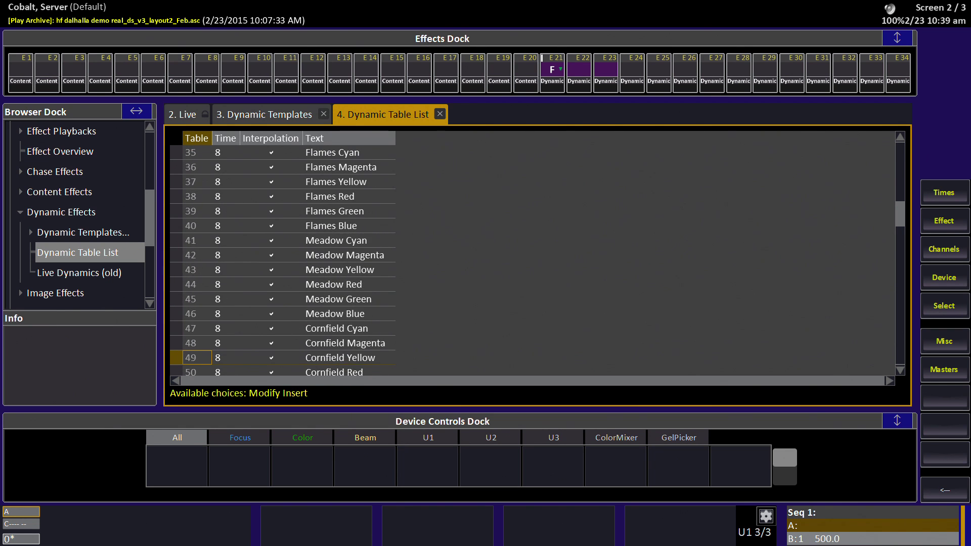
pyautogui.press('Down')
pyautogui.press('Down')
pyautogui.press('Down')
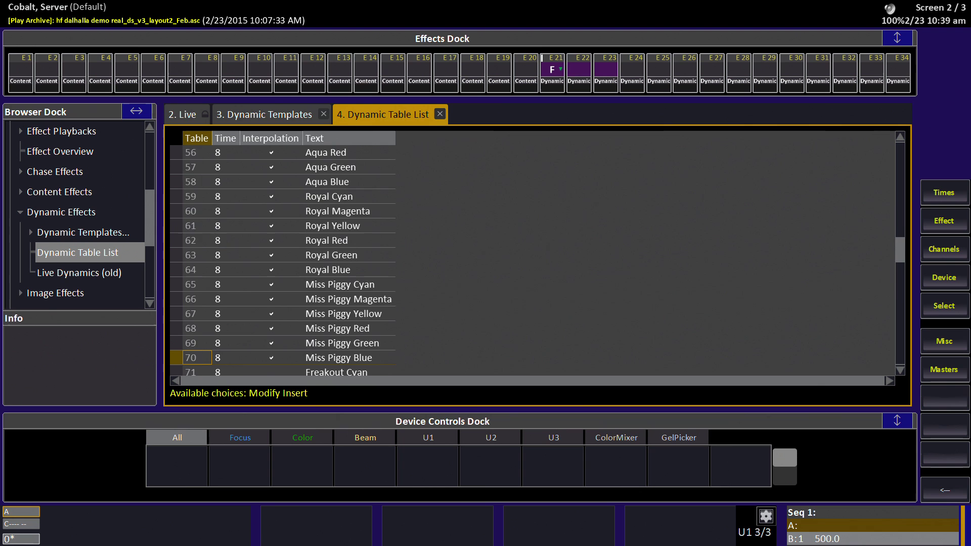
pyautogui.press('Up')
pyautogui.press('Up')
pyautogui.press('Up')
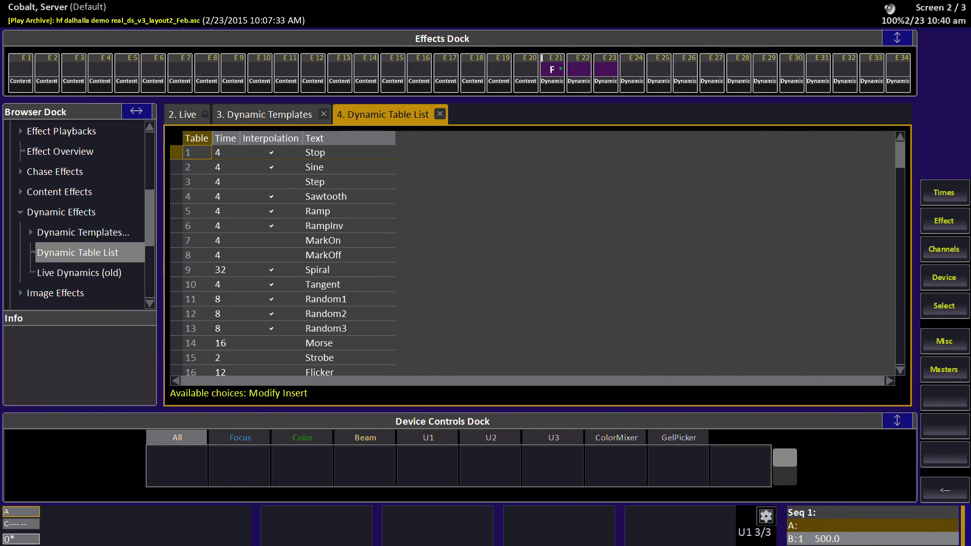
# - View table 3, Step, with values 255, 255, 0, 0, then close it
pyautogui.click(197, 182)
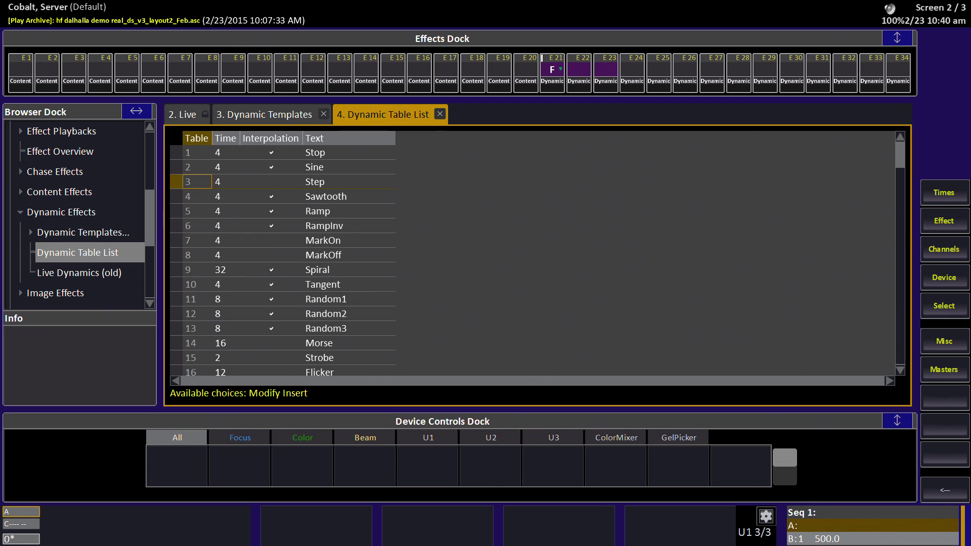
pyautogui.press('Return')
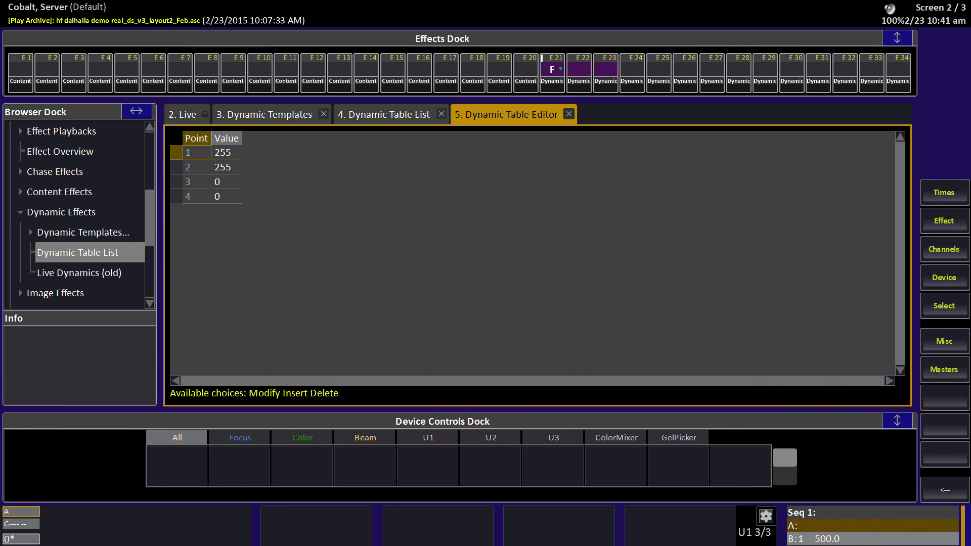
pyautogui.press('Escape')
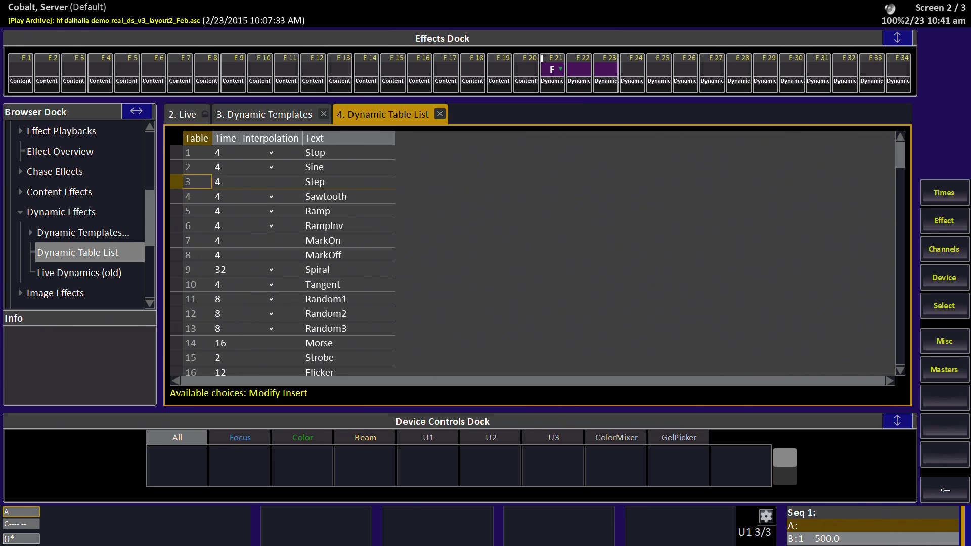
pyautogui.click(225, 181)
pyautogui.click(271, 182)
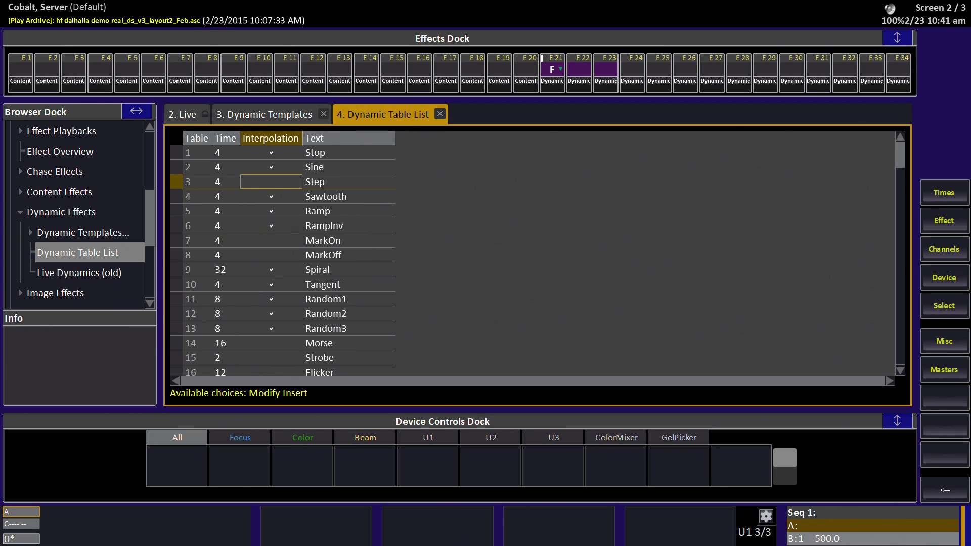
pyautogui.click(271, 167)
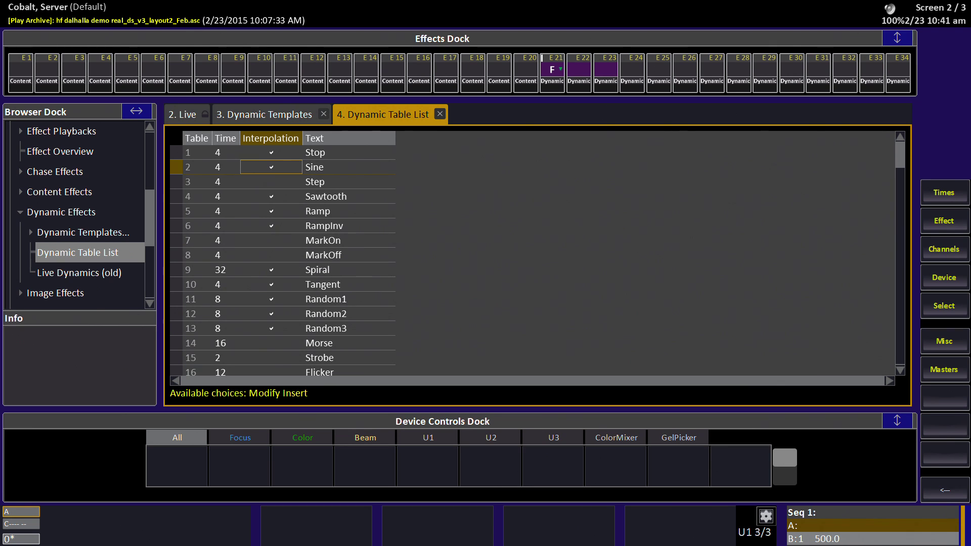
# - Open table 2, Sine, and step through its 32 point values
pyautogui.press('Left')
pyautogui.press('Left')
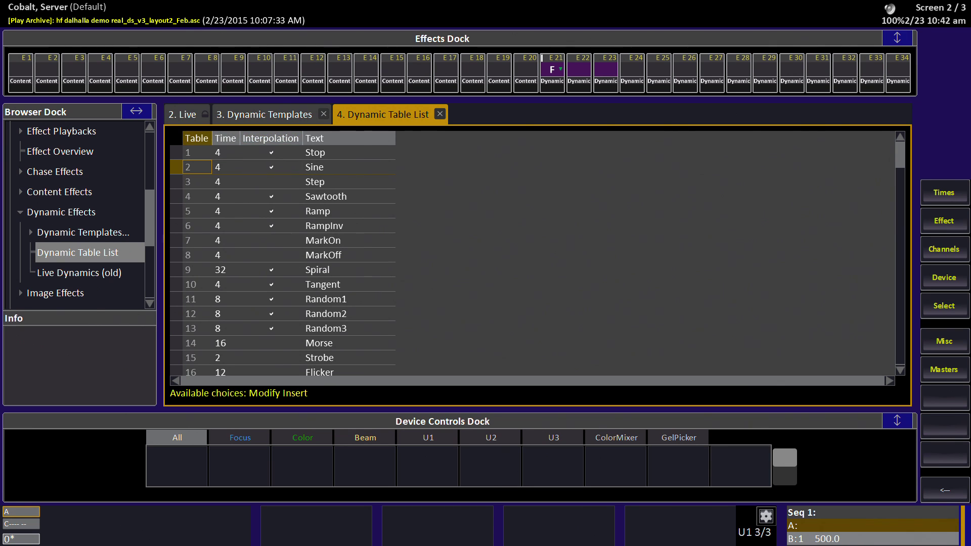
pyautogui.press('Return')
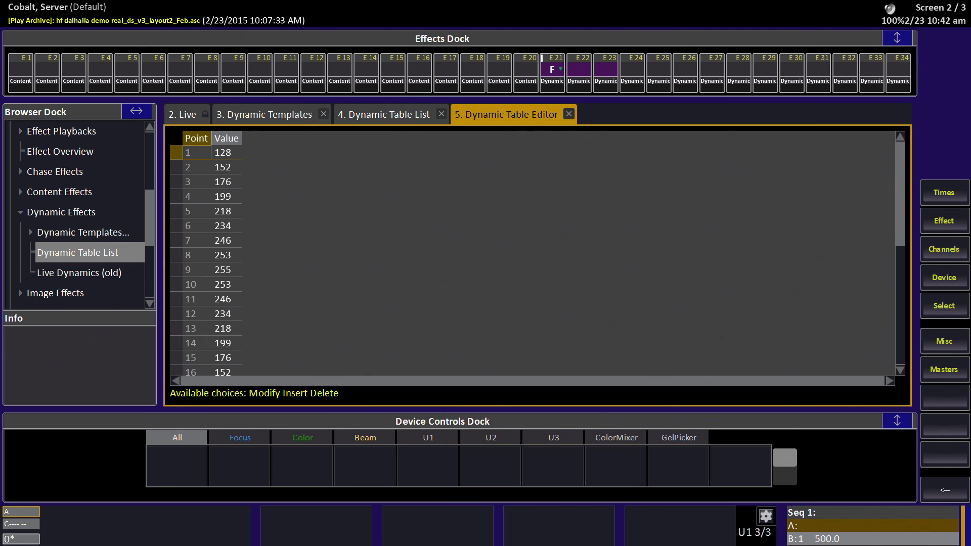
pyautogui.press('Down')
pyautogui.press('Down')
pyautogui.press('Down')
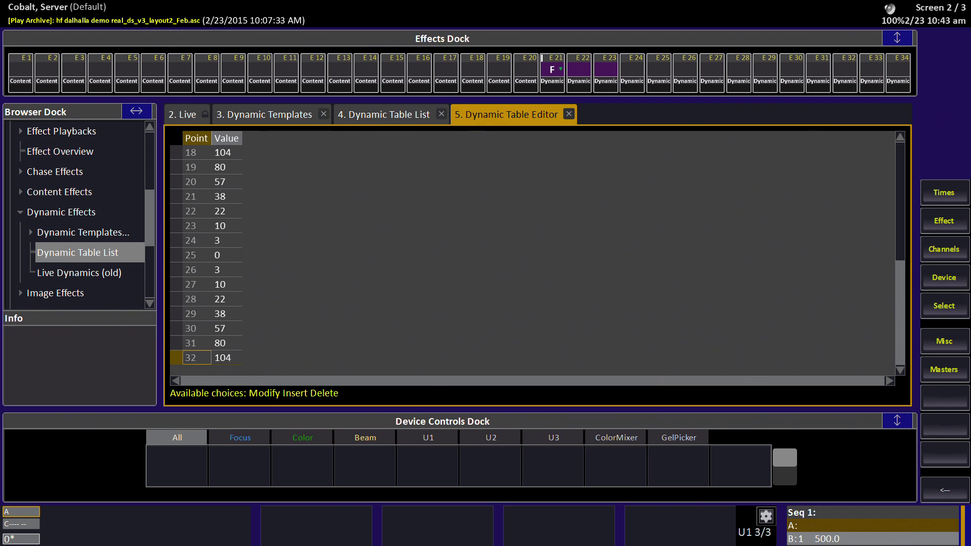
# - Close the Sine values and open table 14, Morse, from the Dynamic Table List
pyautogui.press('Escape')
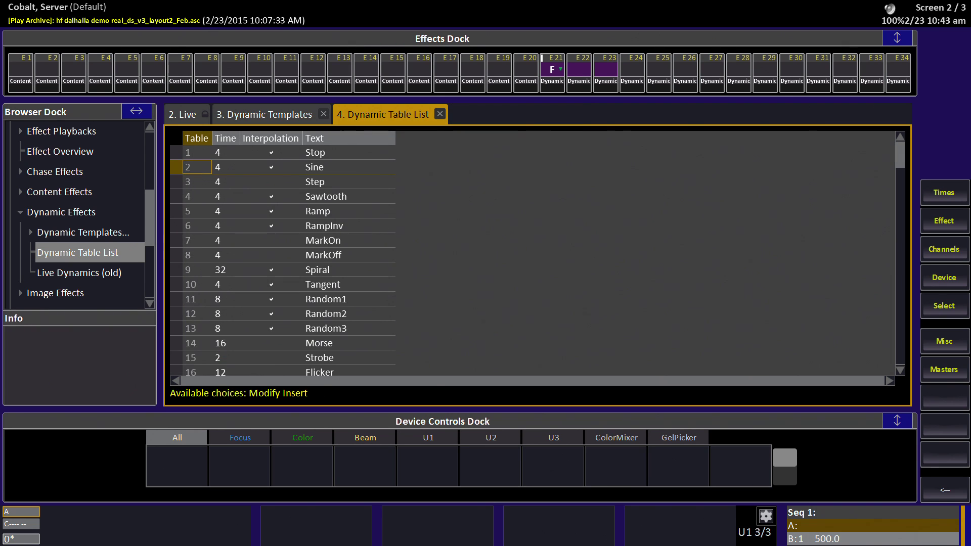
pyautogui.click(190, 314)
pyautogui.press('Down')
pyautogui.press('Down')
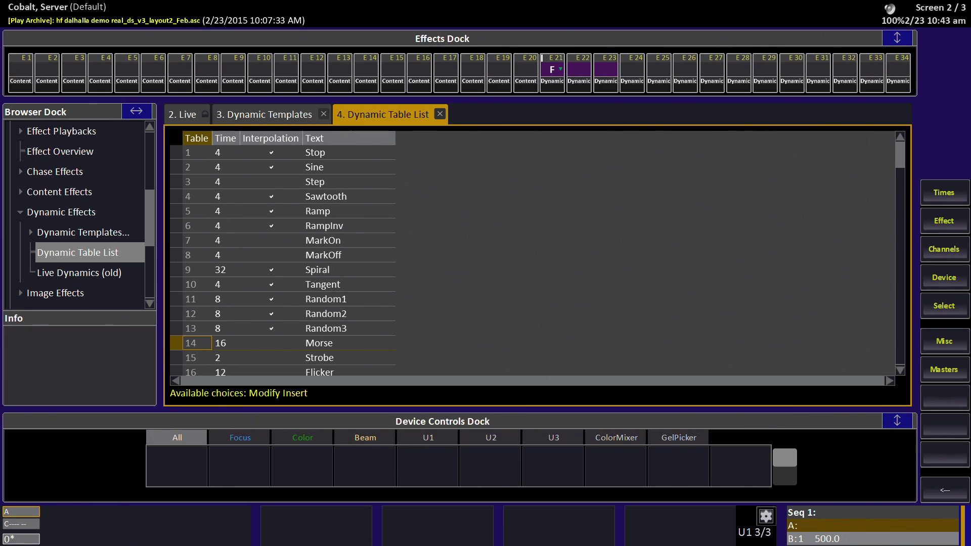
pyautogui.press('Return')
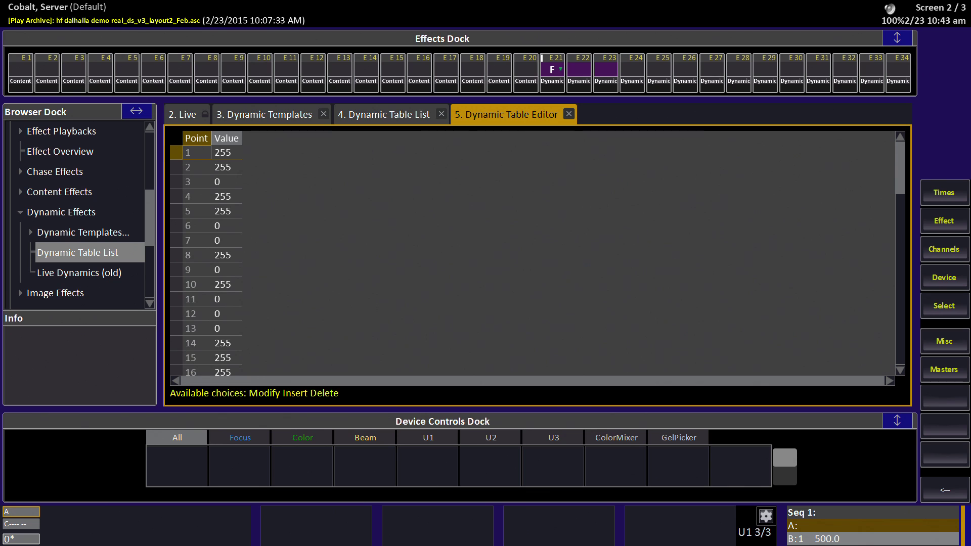
# - Step through the Morse points to 64 and back to point 1, then close the editor
pyautogui.press('Down')
pyautogui.press('Down')
pyautogui.press('Down')
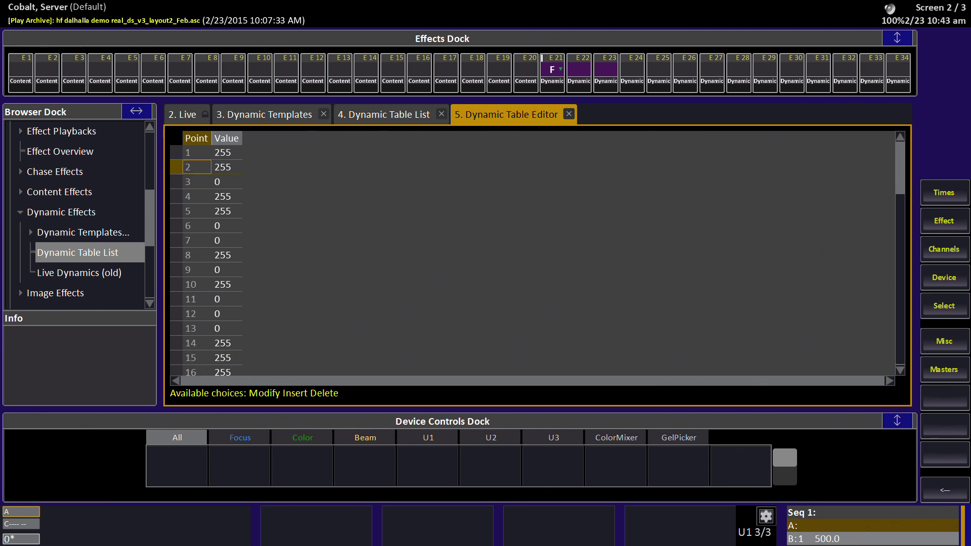
pyautogui.press('Down')
pyautogui.press('Down')
pyautogui.press('Down')
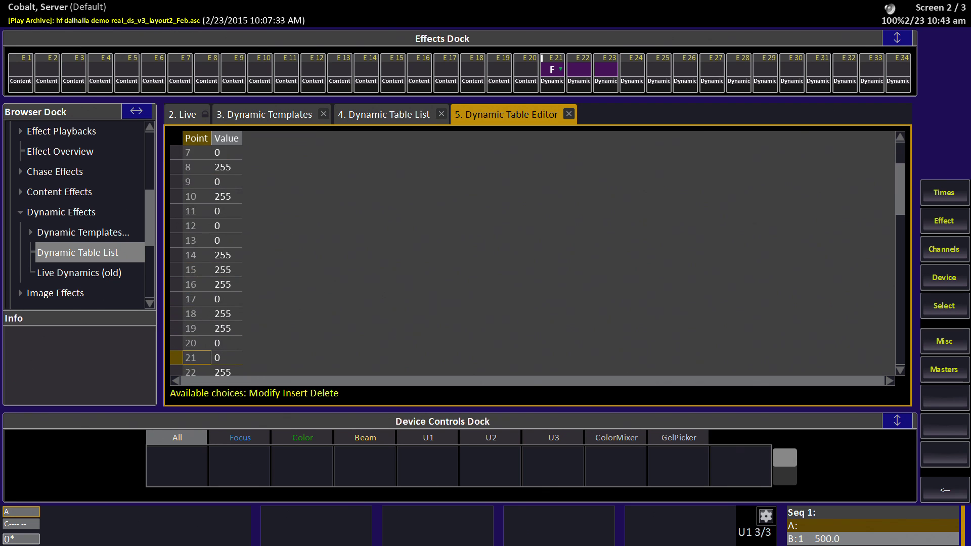
pyautogui.press('Down')
pyautogui.press('Down')
pyautogui.press('Down')
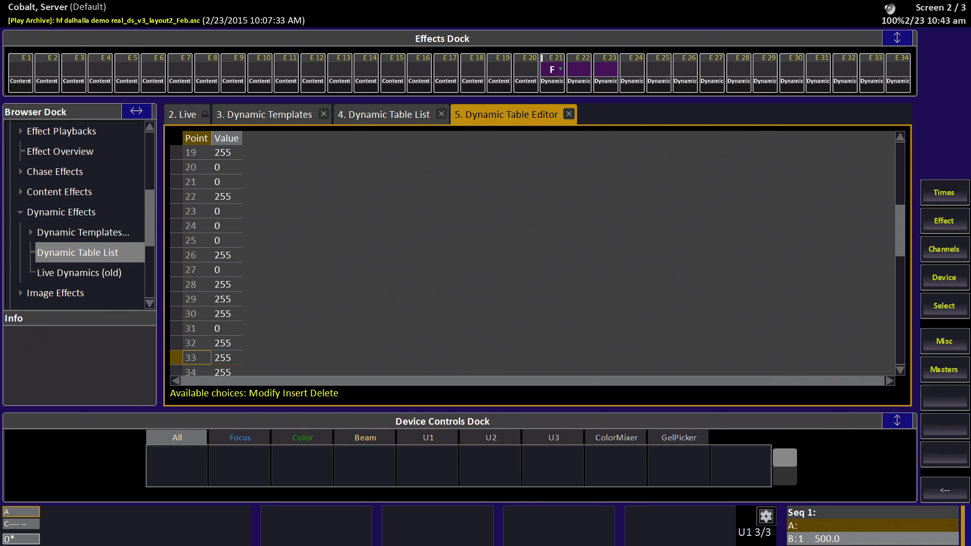
pyautogui.press('Down')
pyautogui.press('Down')
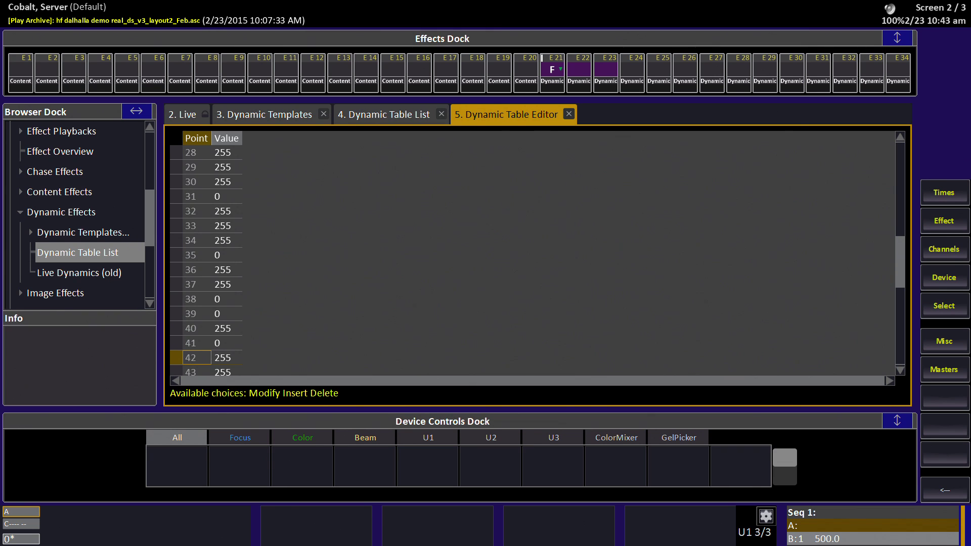
pyautogui.press('Down')
pyautogui.press('Down')
pyautogui.press('Down')
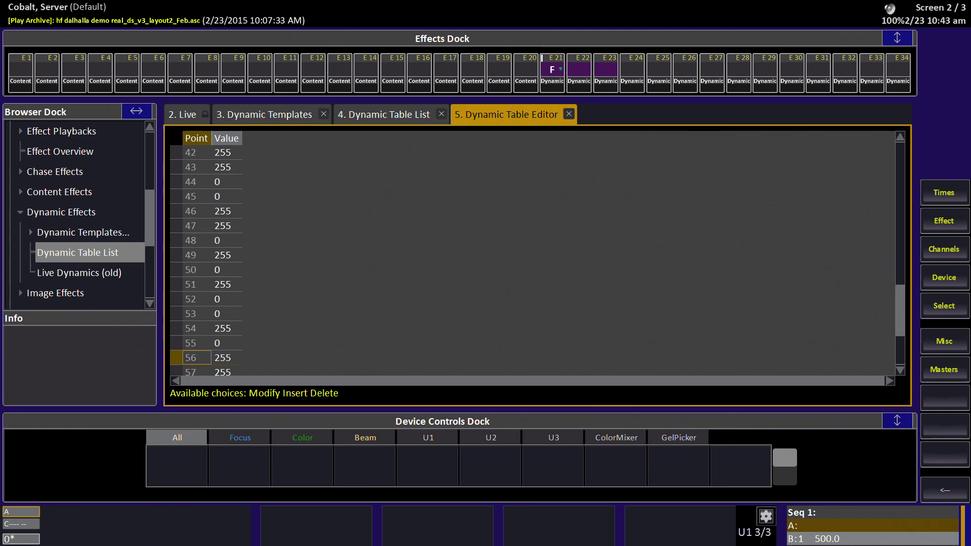
pyautogui.press('Down')
pyautogui.press('Down')
pyautogui.press('Down')
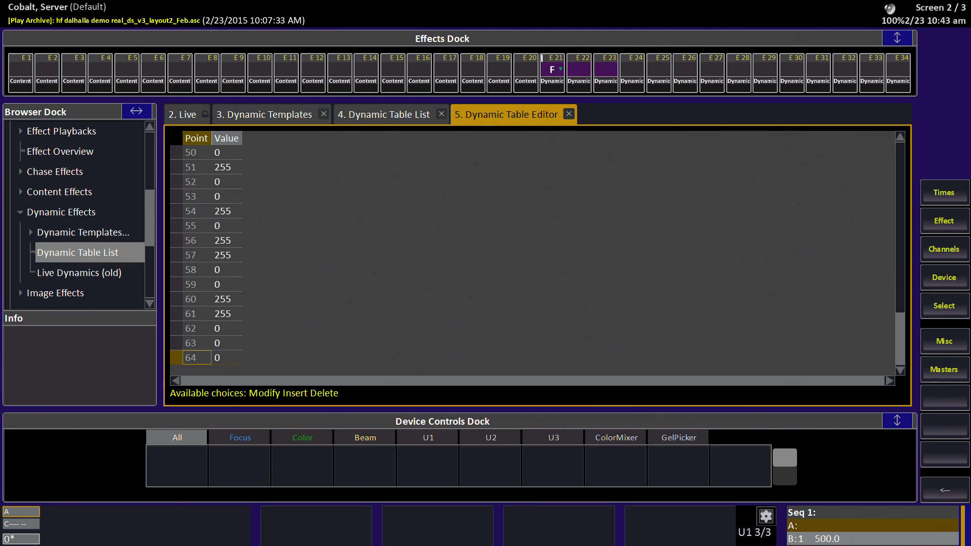
pyautogui.press('Up')
pyautogui.press('Up')
pyautogui.press('Up')
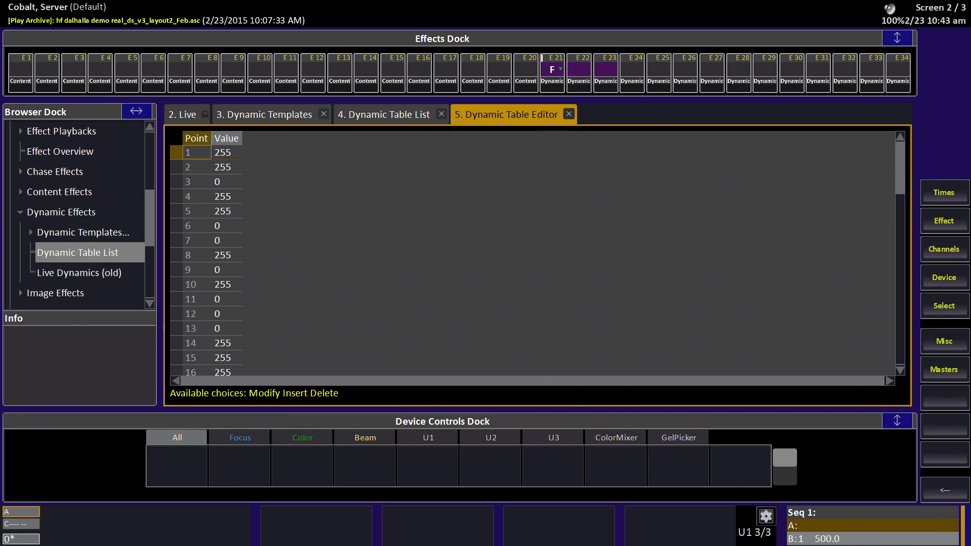
pyautogui.press('Escape')
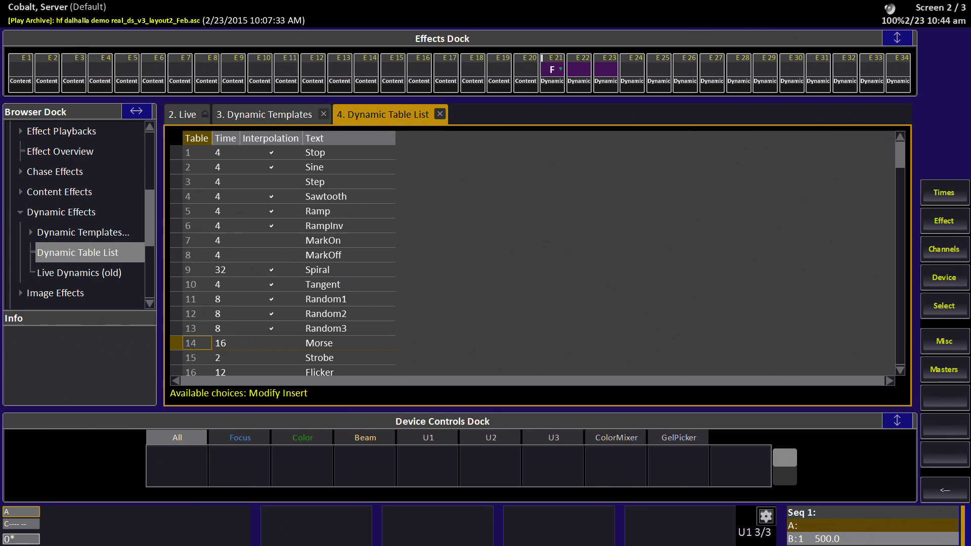
# - View the Strobe table's eight values, then move down the list to table 20, Skyline
pyautogui.click(271, 343)
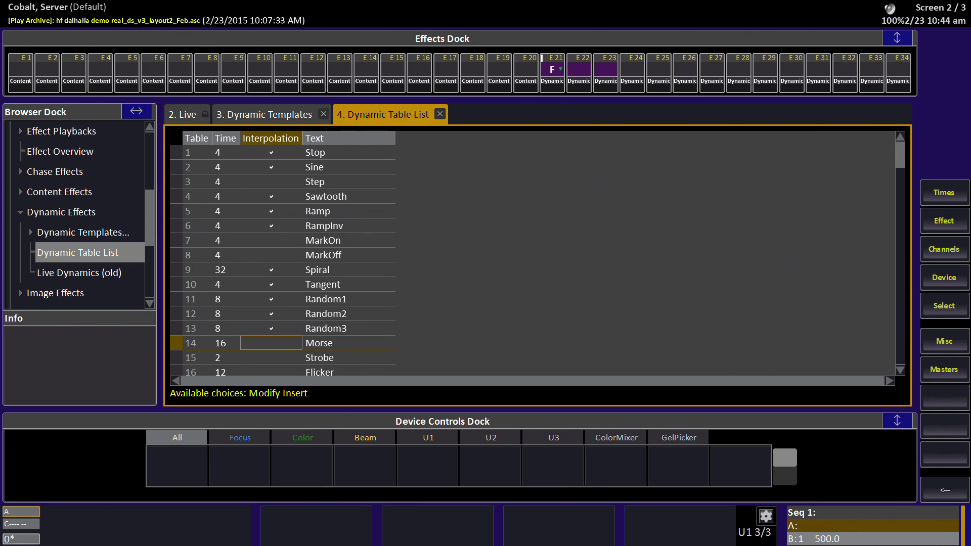
pyautogui.press('Return')
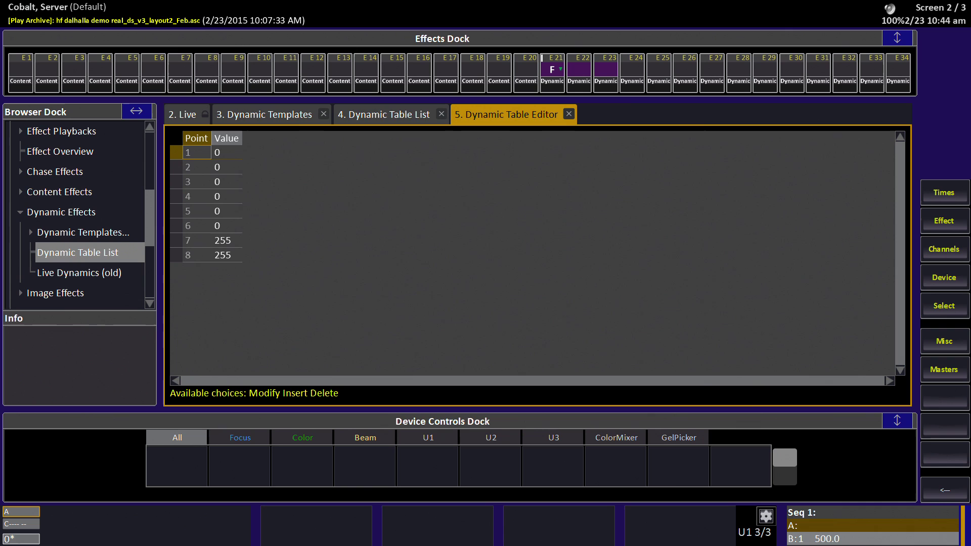
pyautogui.press('Escape')
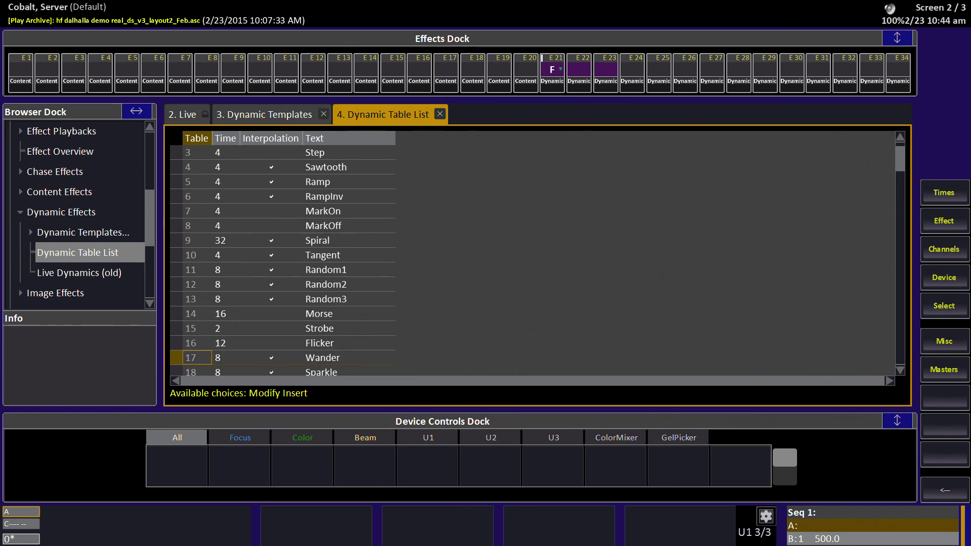
pyautogui.press('Down')
pyautogui.press('Down')
pyautogui.press('Down')
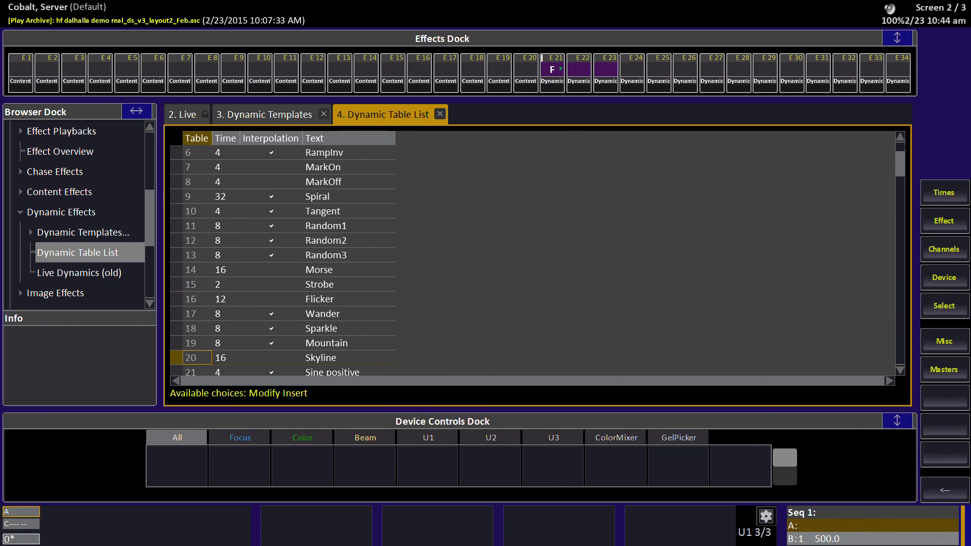
pyautogui.press('Down')
pyautogui.press('Down')
pyautogui.press('Down')
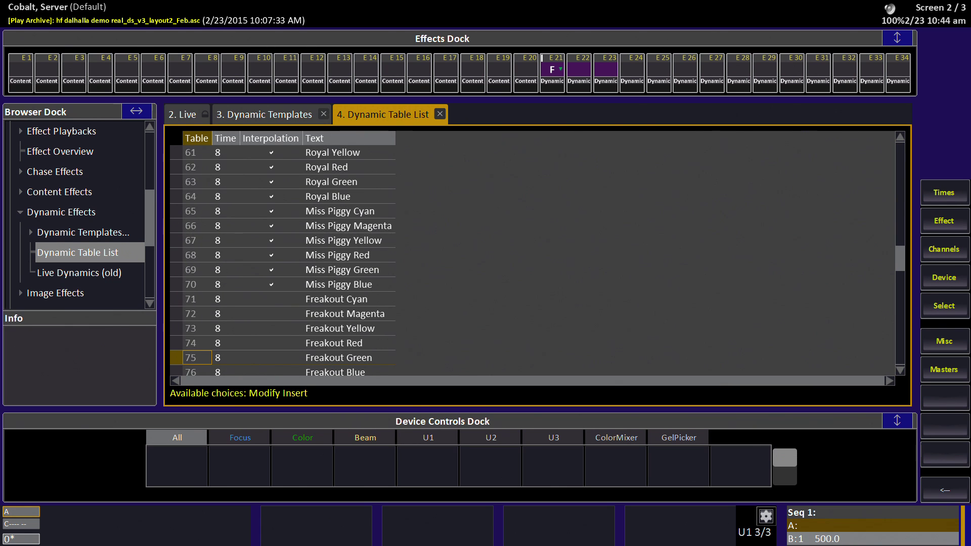
pyautogui.press('Up')
pyautogui.press('Up')
pyautogui.press('Up')
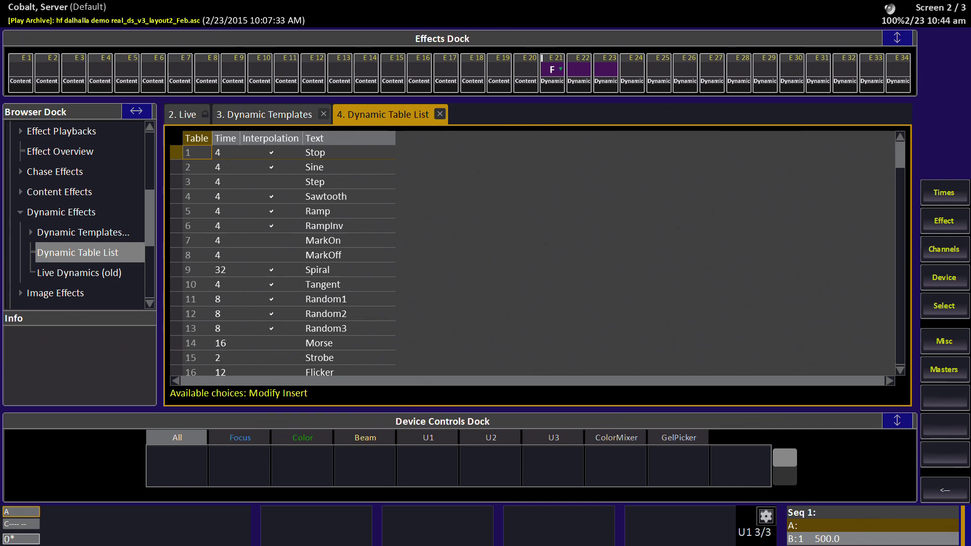